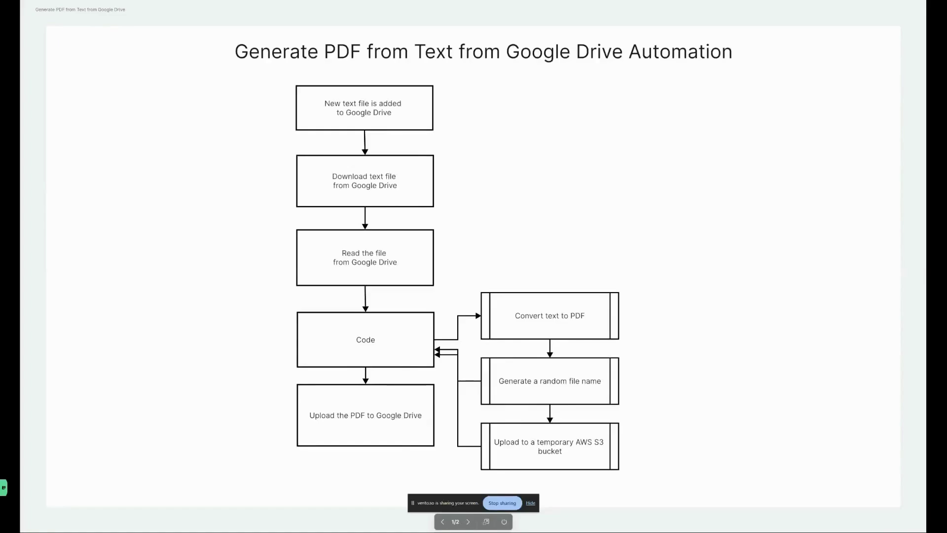
- Exit the flowchart slideshow and return to Chrome showing the empty S3 bucket
key("alt+Tab")
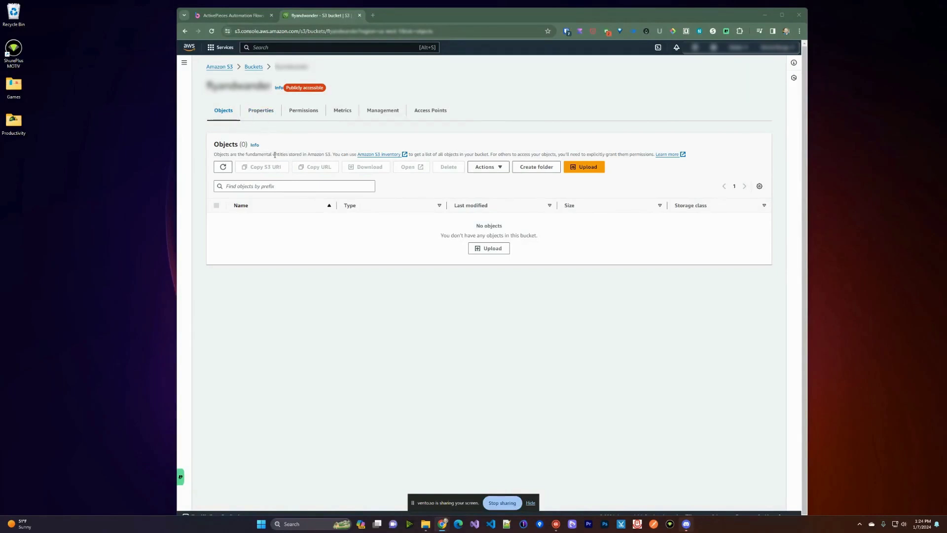
- Review the public S3 bucket's Permissions and Management settings
left_click(300, 115)
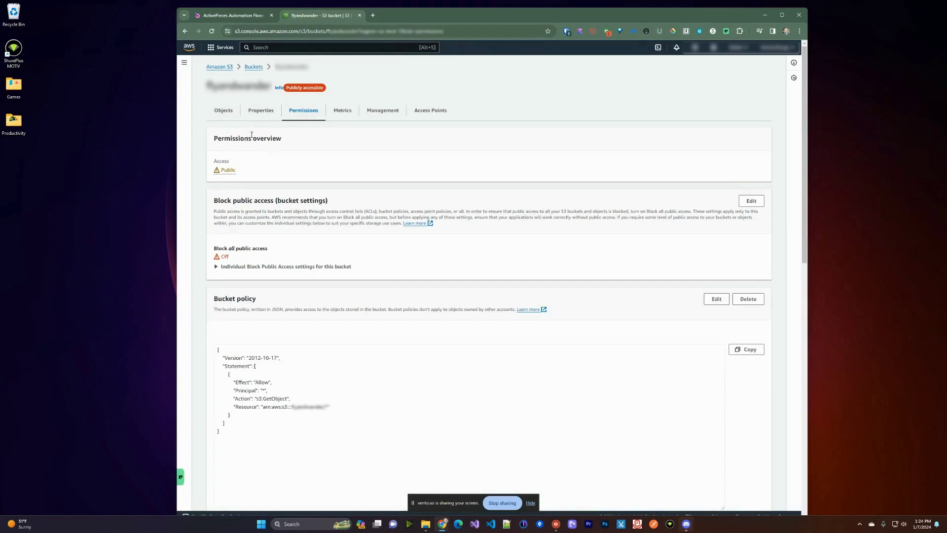
left_click(371, 119)
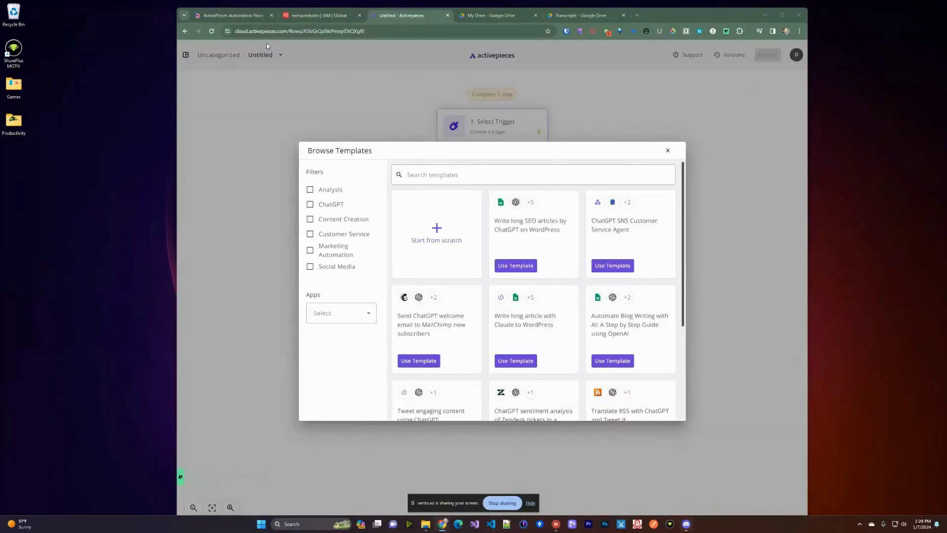
- Start a flow from scratch with a Google Drive New File trigger
left_click(436, 232)
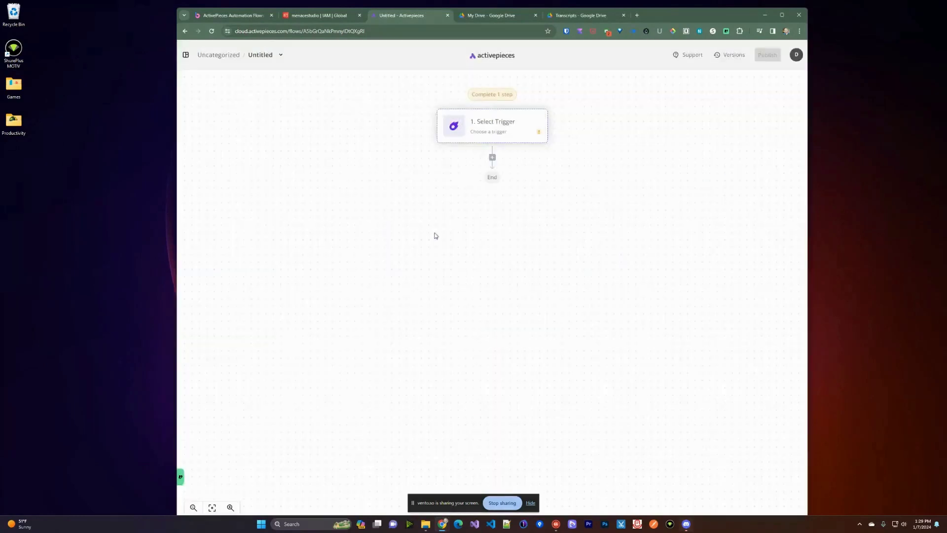
left_click(493, 135)
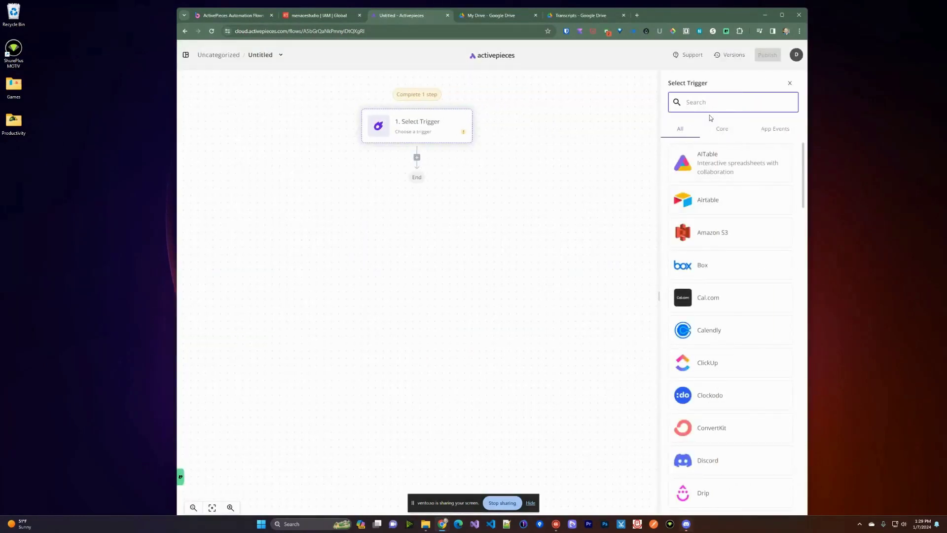
type("goog")
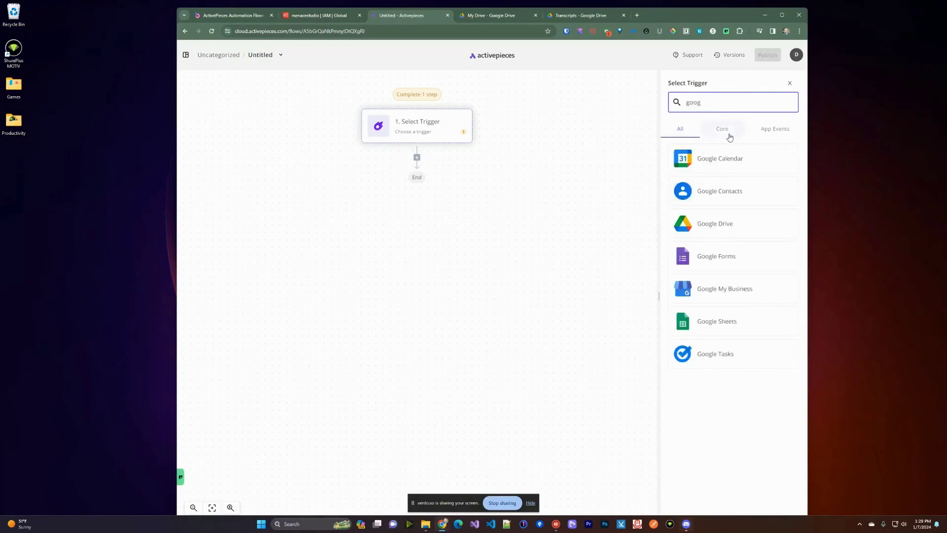
left_click(716, 225)
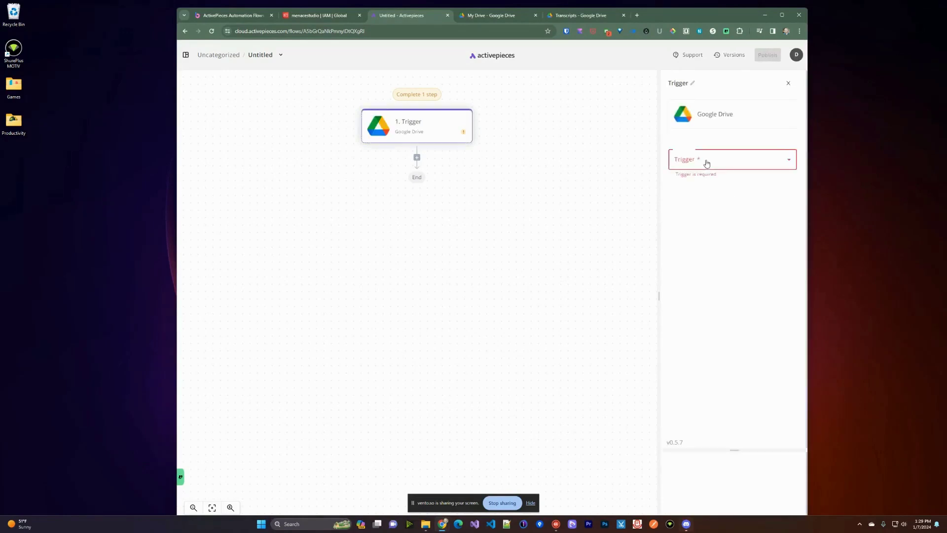
left_click(706, 162)
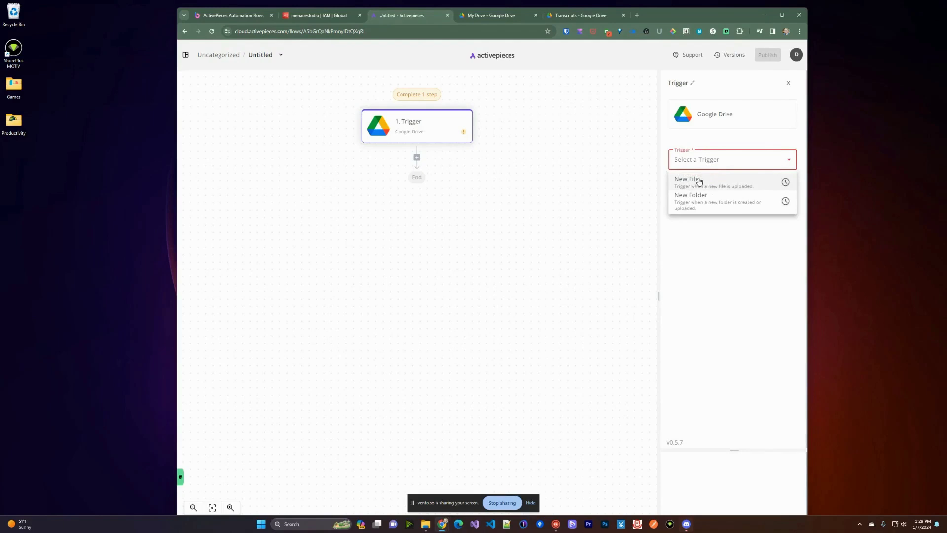
left_click(702, 183)
- Use the google-drive connection and set the parent folder to Transcripts
left_click(729, 197)
left_click(700, 232)
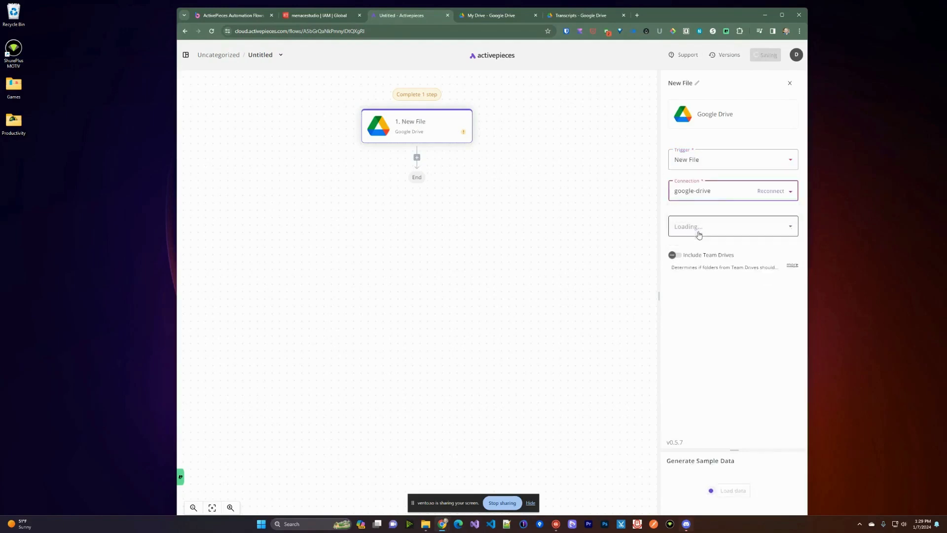
left_click(700, 230)
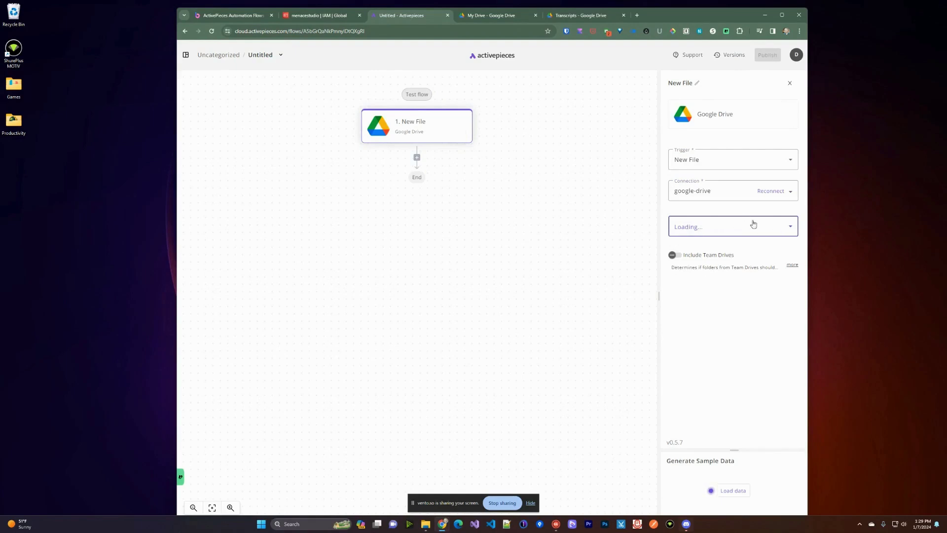
left_click(781, 228)
left_click(697, 287)
left_click_drag(727, 450, 721, 346)
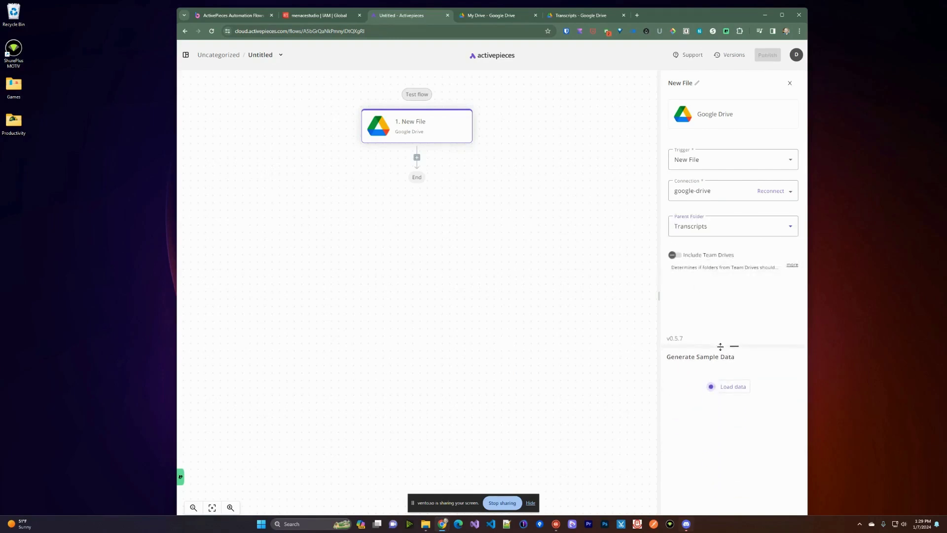
key("ctrl+Tab")
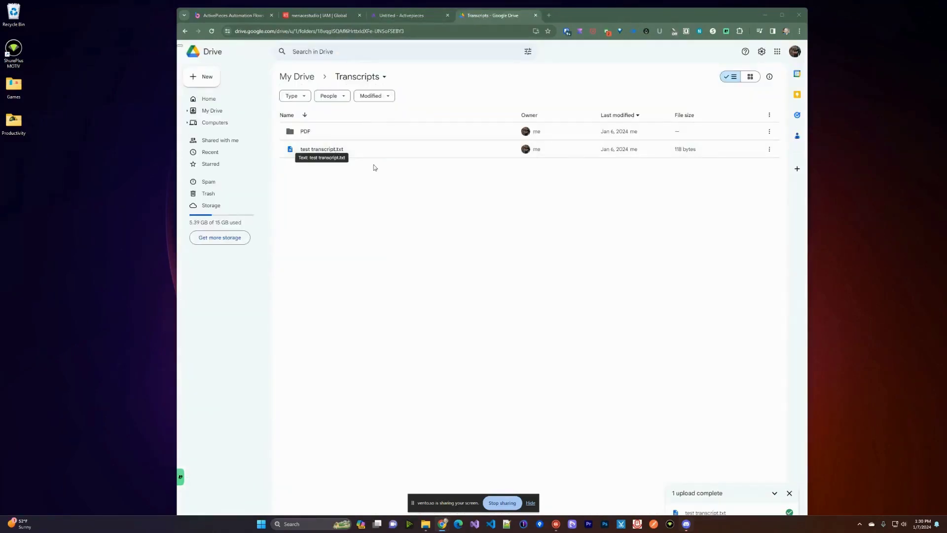
- Confirm test transcript.txt is in Transcripts, then return to the Activepieces flow
left_click(395, 19)
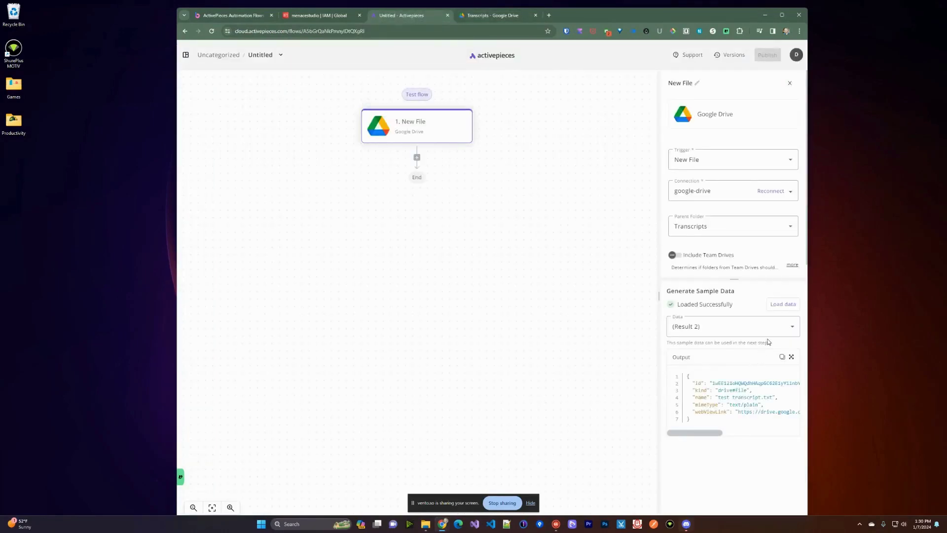
- Add a Google Drive Read file step using the google-drive connection
left_click_drag(706, 435, 710, 434)
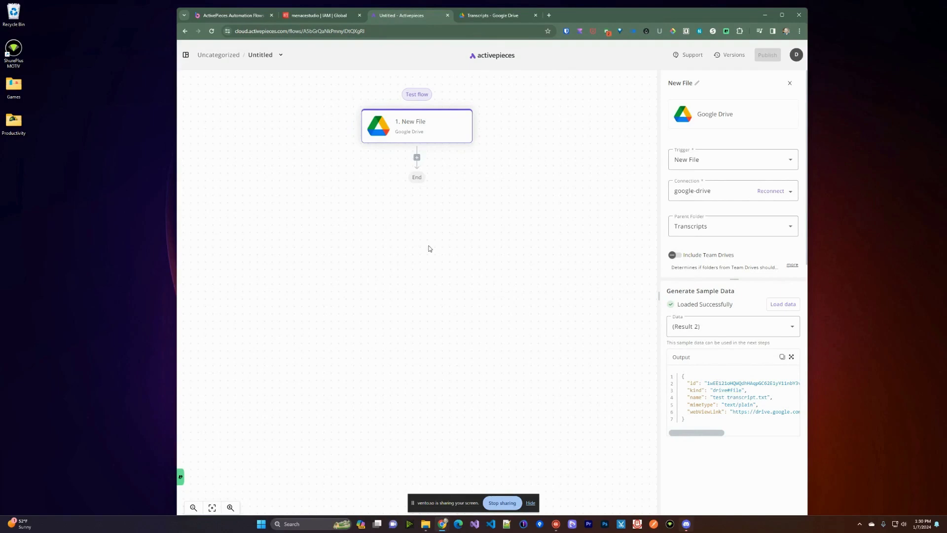
left_click(418, 159)
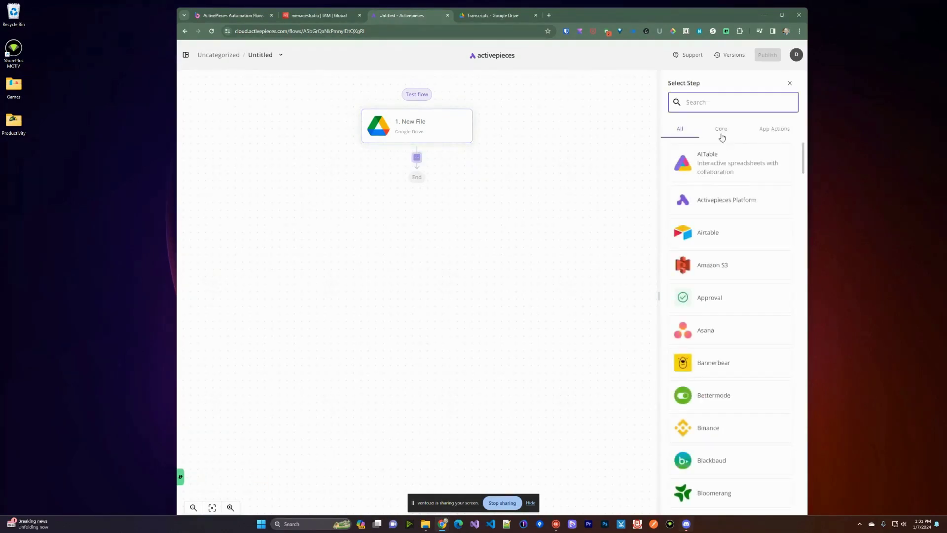
type("goog")
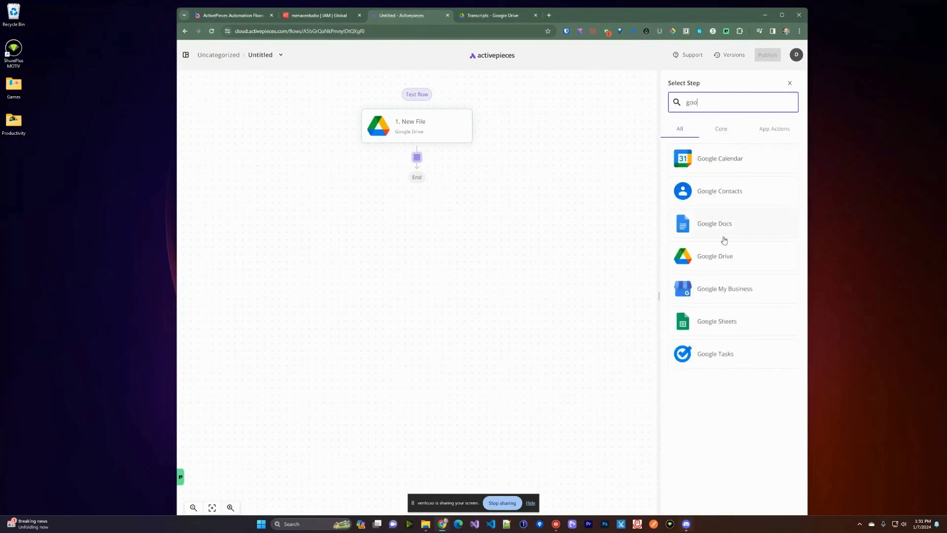
left_click(723, 254)
left_click(743, 162)
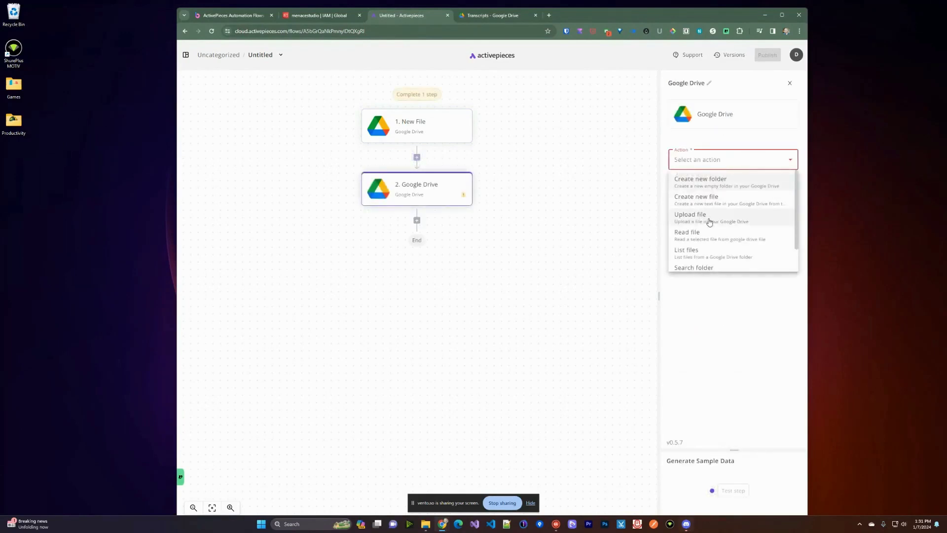
left_click(708, 235)
left_click(712, 199)
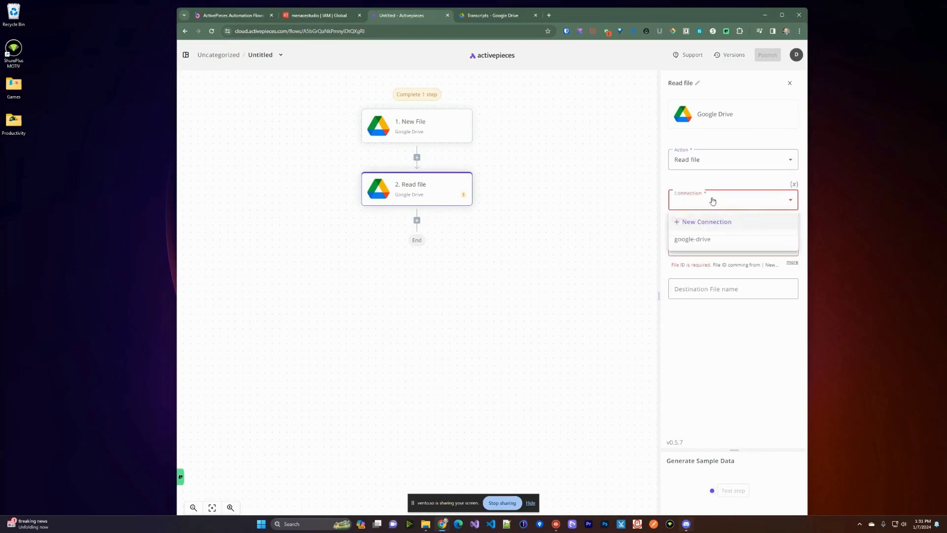
left_click(705, 241)
- Map the New File id into File ID and Destination File name, then test the step
left_click(705, 236)
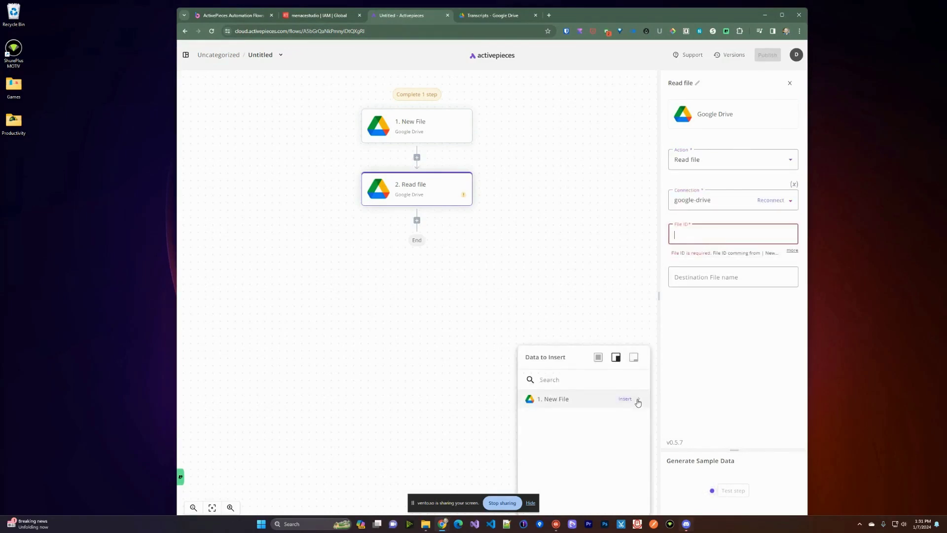
left_click(638, 398)
left_click(634, 416)
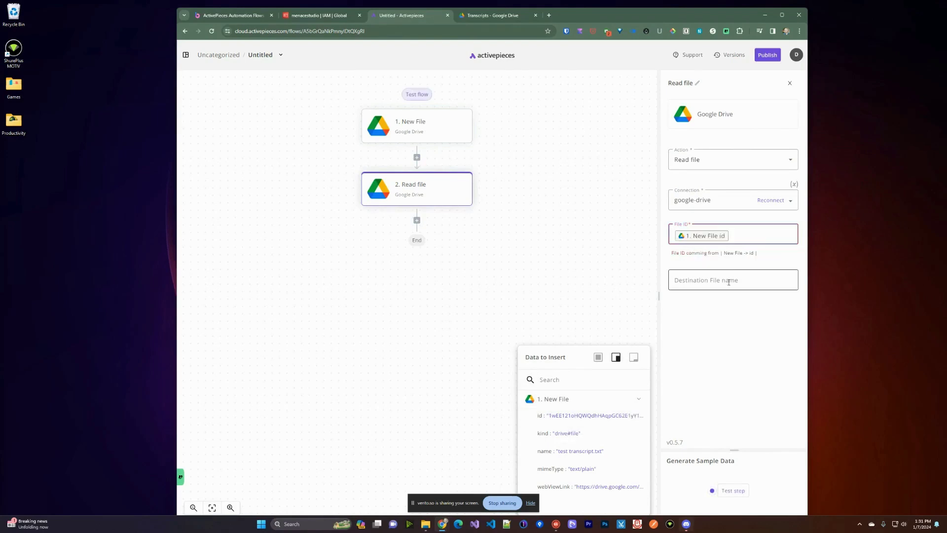
left_click(638, 399)
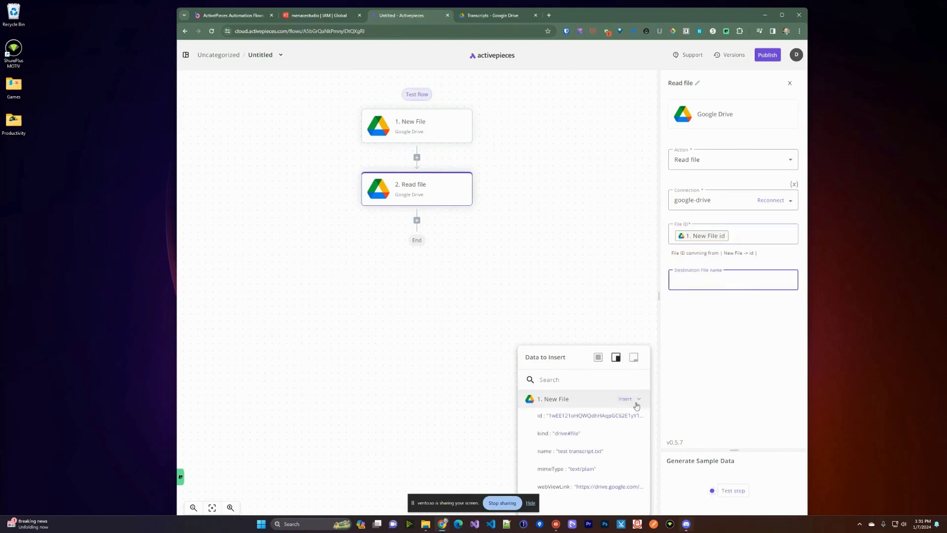
left_click(635, 417)
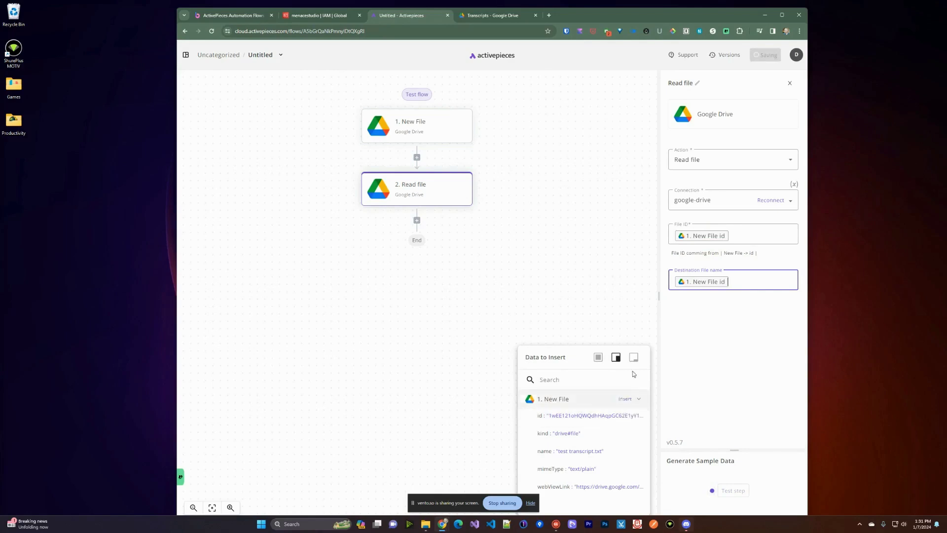
left_click(733, 490)
left_click_drag(735, 450, 730, 348)
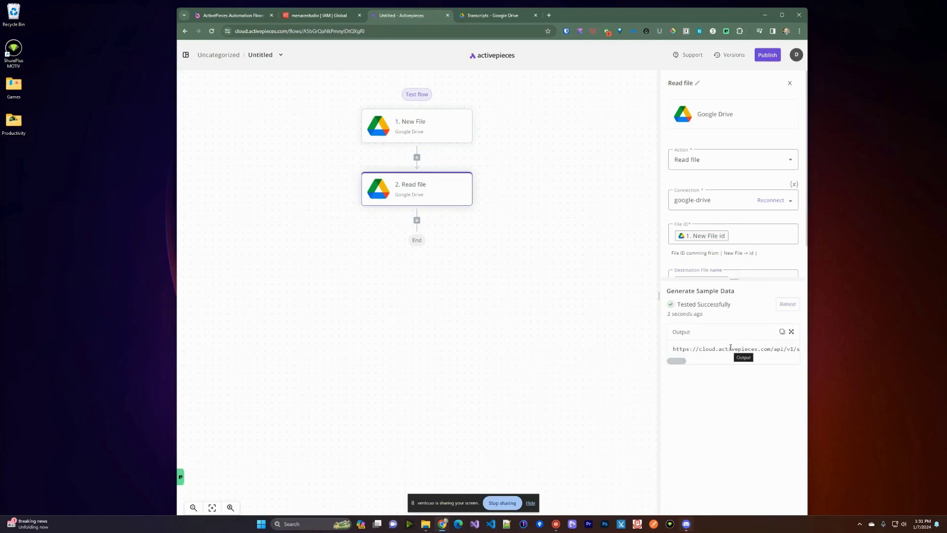
mouse_move(679, 362)
left_mouse_down()
mouse_move(739, 356)
mouse_move(665, 350)
left_mouse_up()
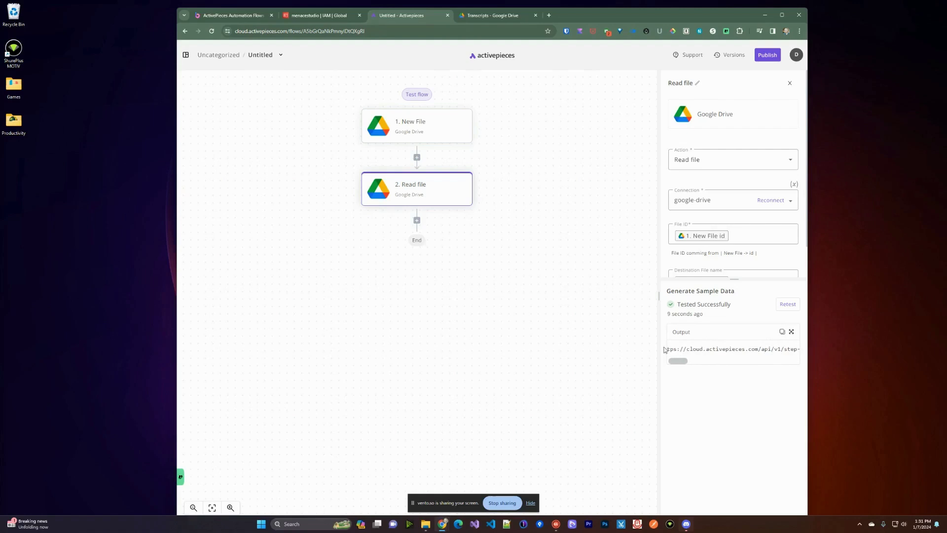
- Add a core Files Helper Read File step after Read file
left_click(417, 220)
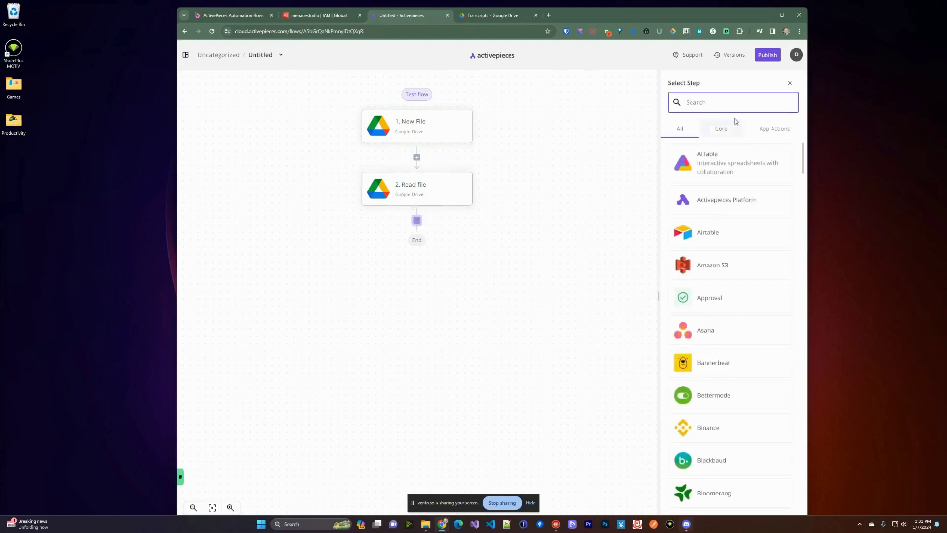
left_click(720, 128)
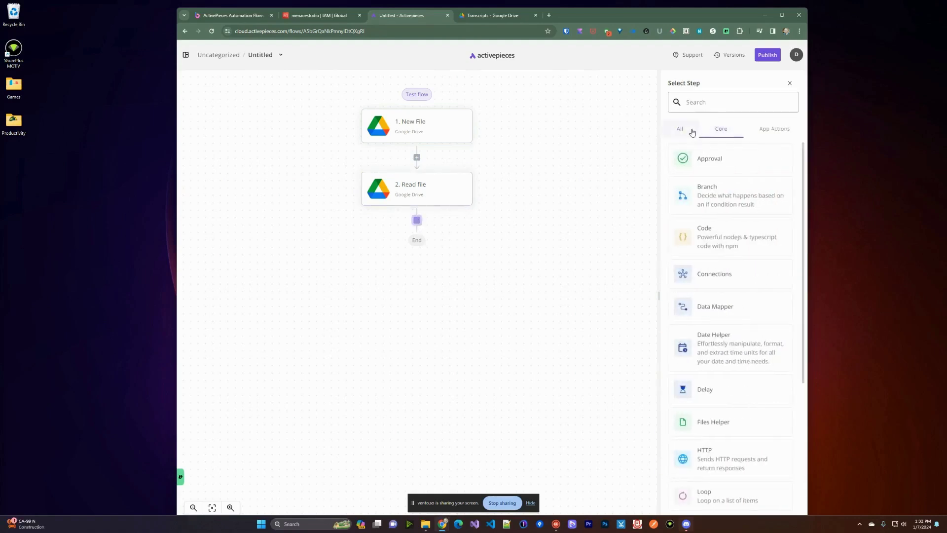
scroll(722, 409, "down", 1)
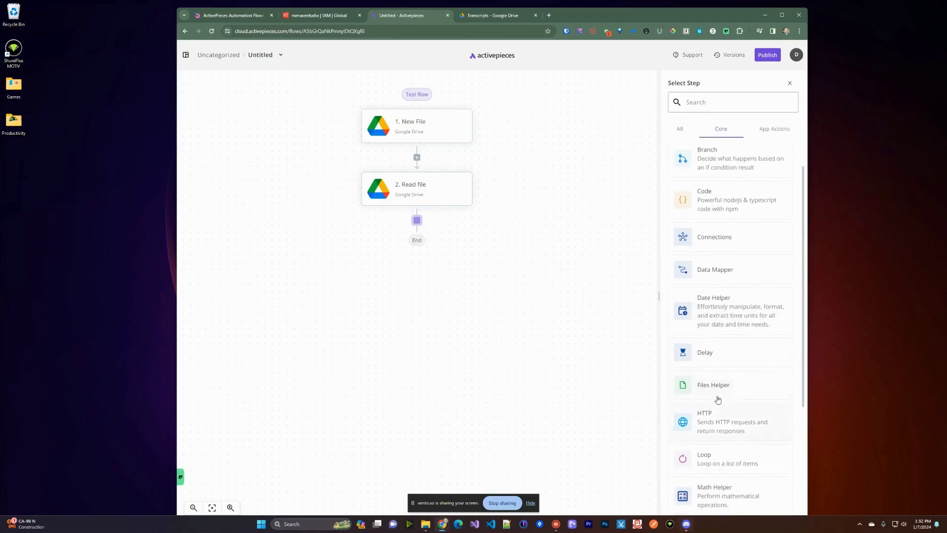
left_click(717, 389)
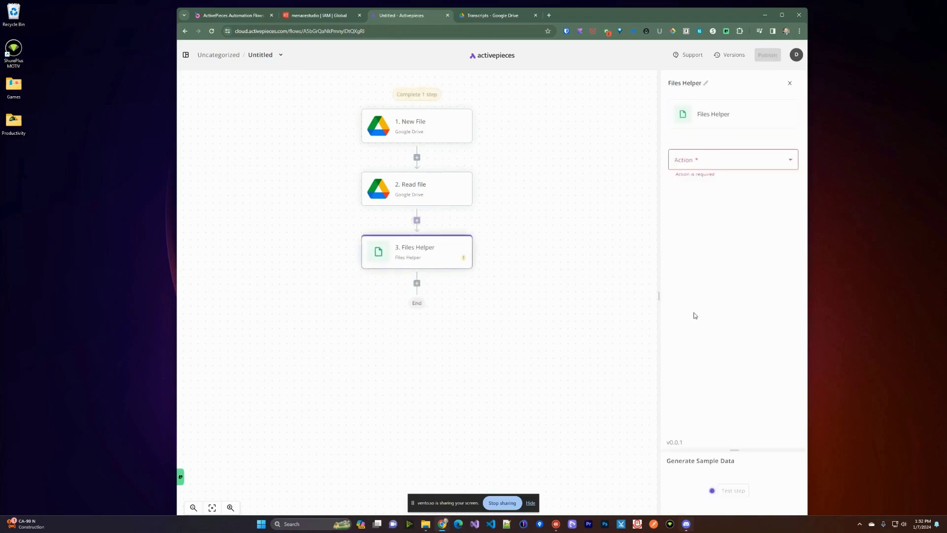
left_click(712, 167)
left_click(712, 180)
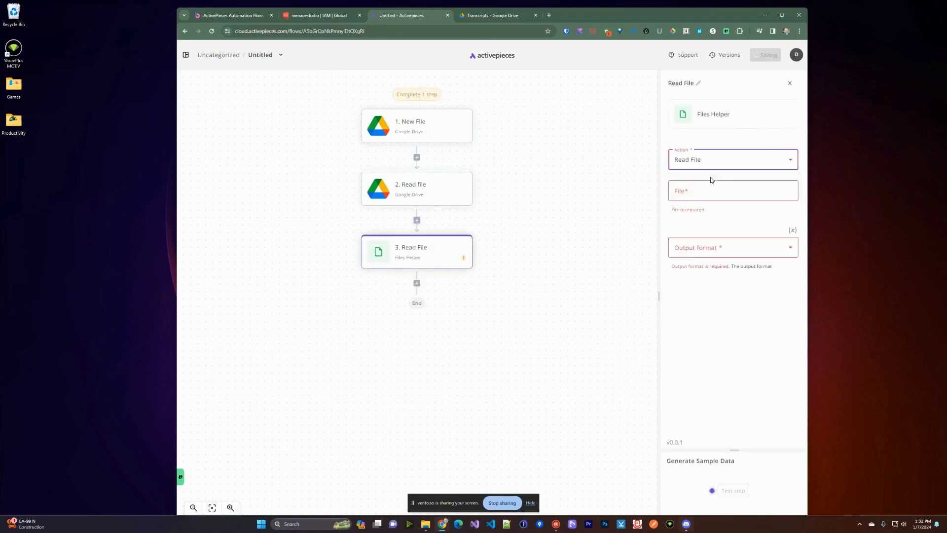
- Feed it the step 2 Read file result with Text output format, and test it
left_click(782, 192)
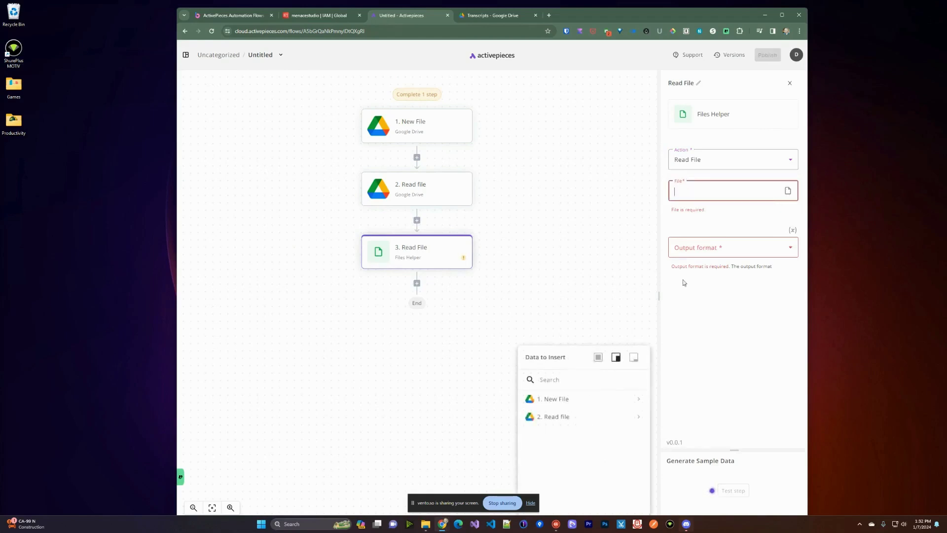
left_click(641, 419)
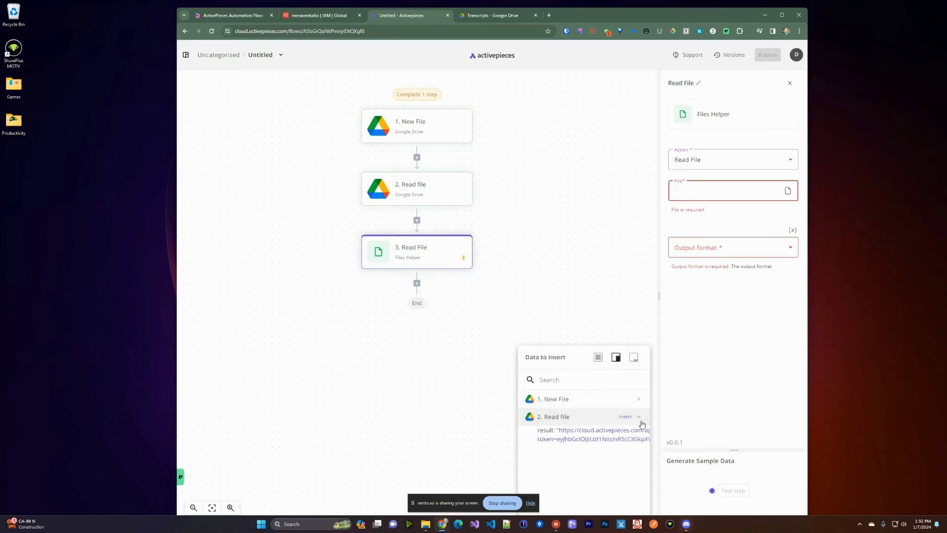
left_click(603, 438)
left_click(788, 235)
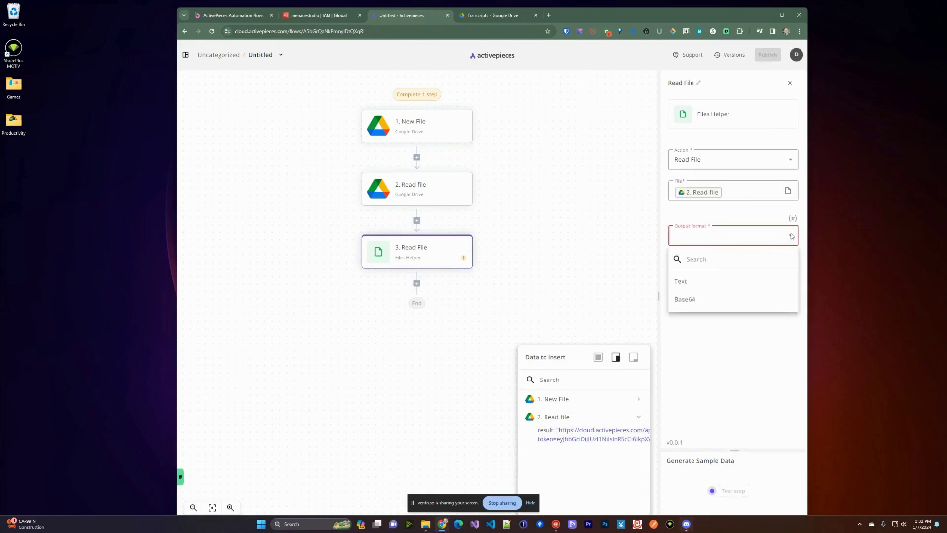
left_click(698, 285)
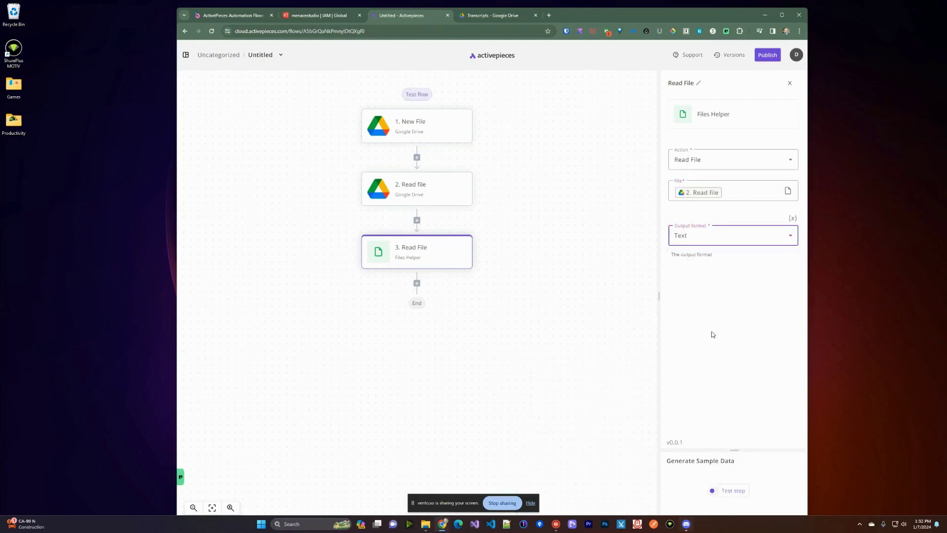
left_click(733, 490)
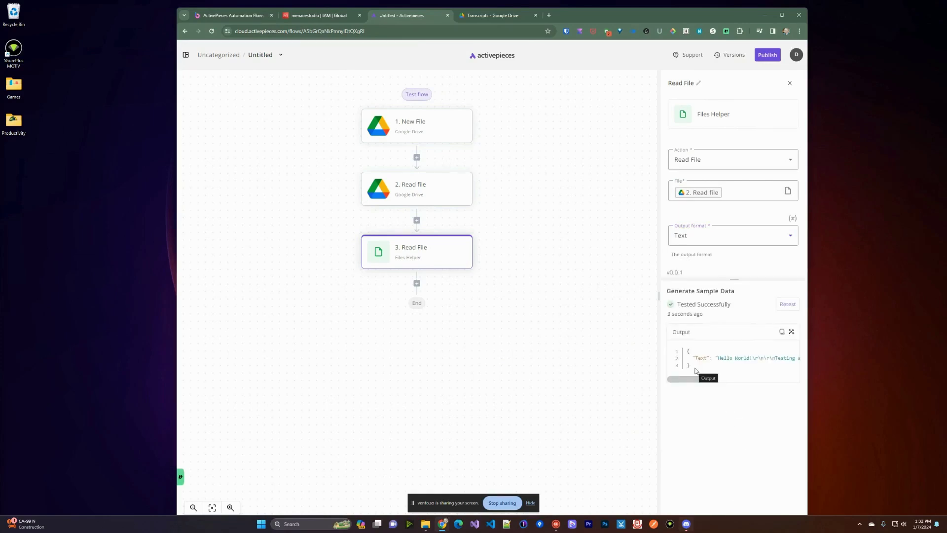
left_click_drag(698, 375, 731, 380)
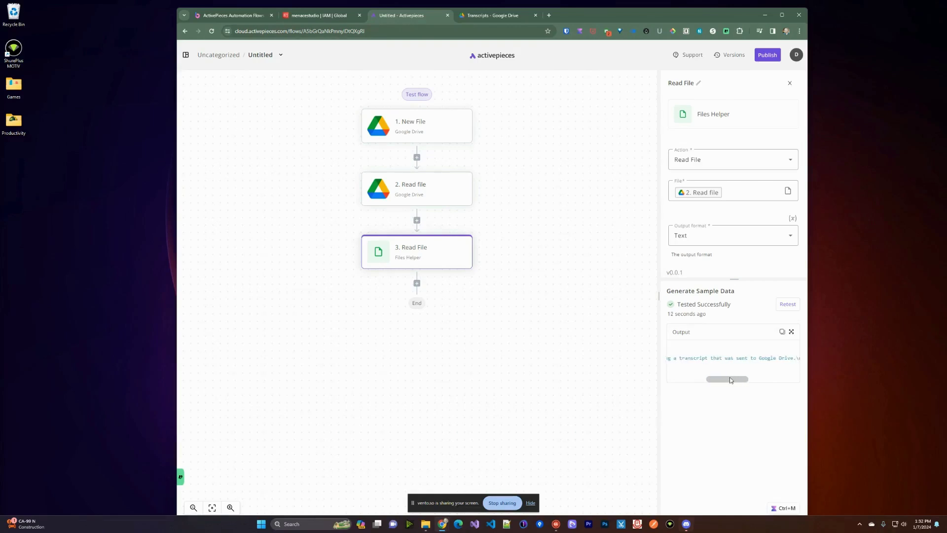